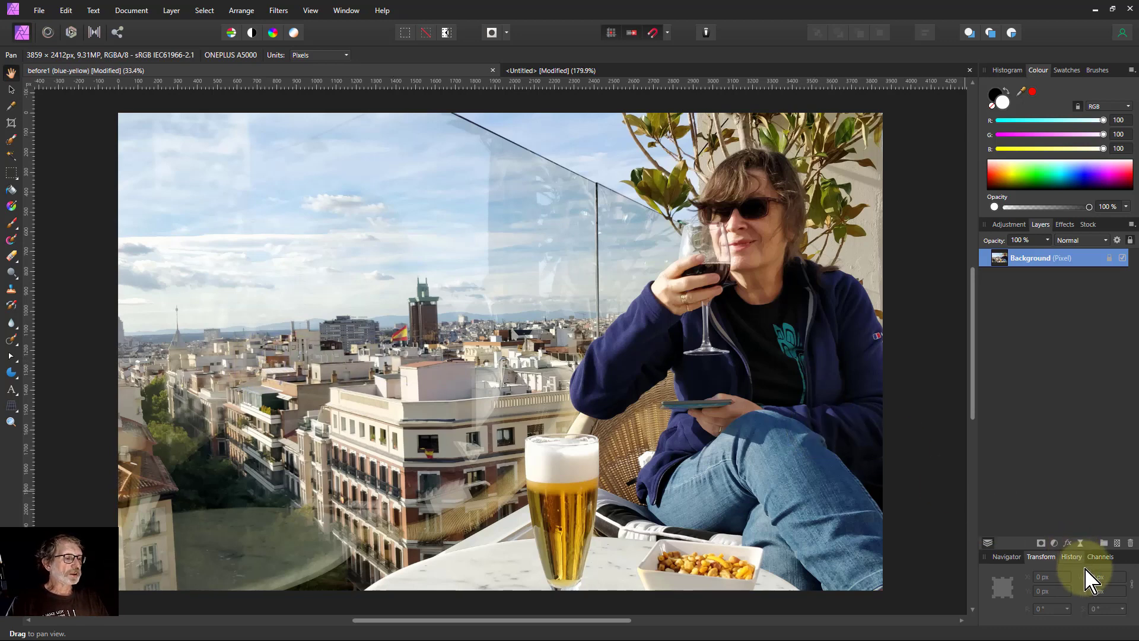
# Add an HSL Shift adjustment to the rooftop photo, test saturation, then reset it to 0%
pyautogui.click(1054, 543)
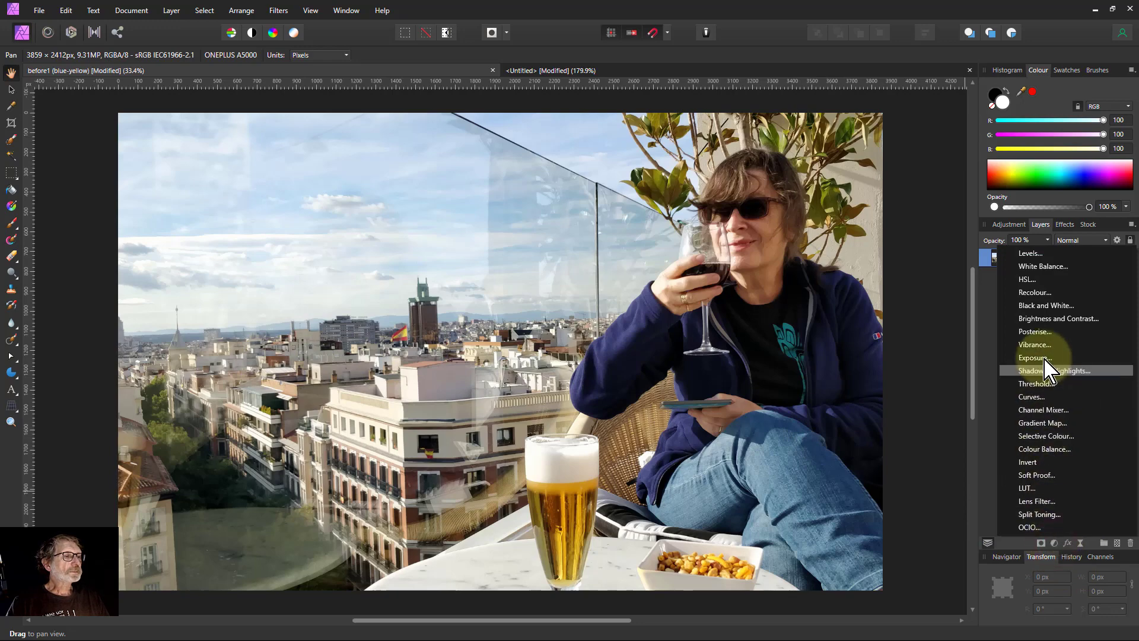
pyautogui.click(1047, 278)
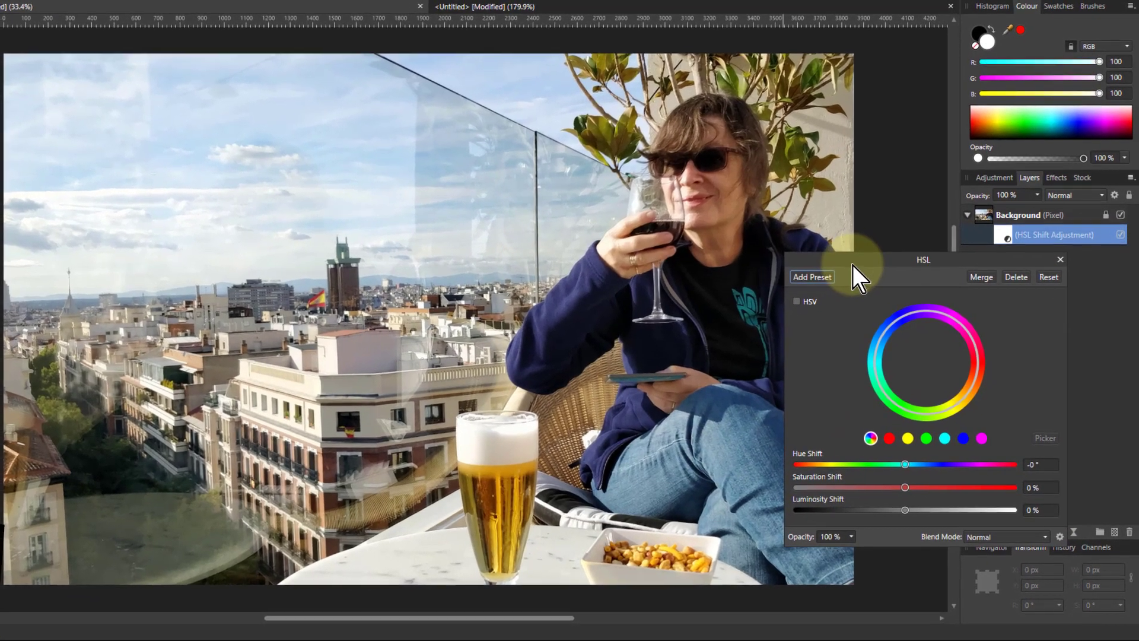
pyautogui.moveTo(857, 270); pyautogui.dragTo(866, 284)
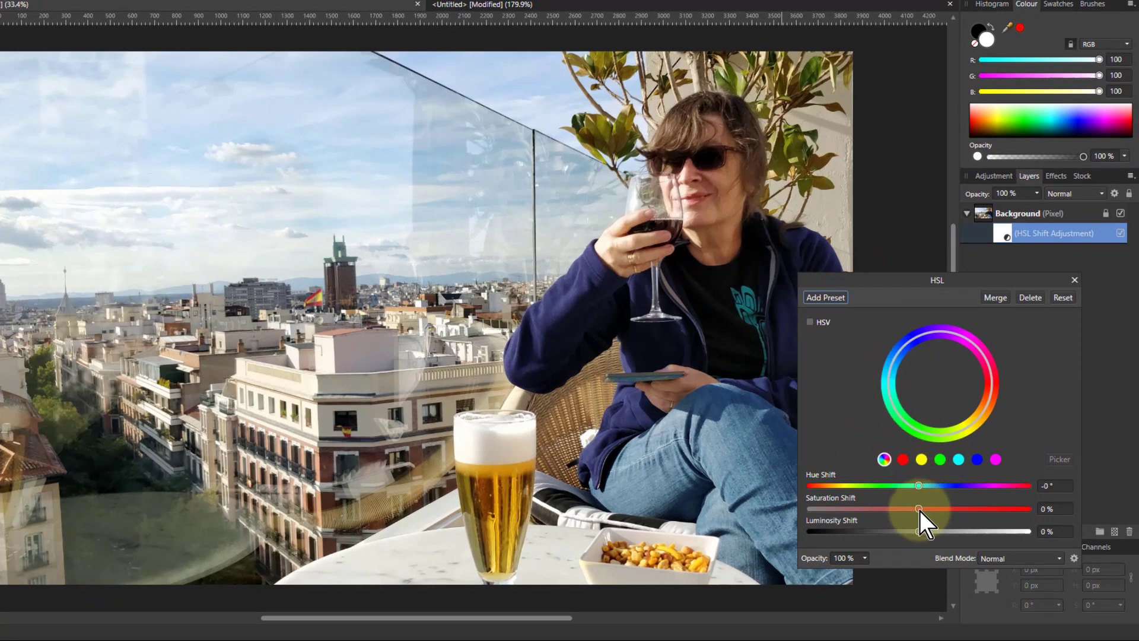
pyautogui.moveTo(919, 510); pyautogui.dragTo(861, 510)
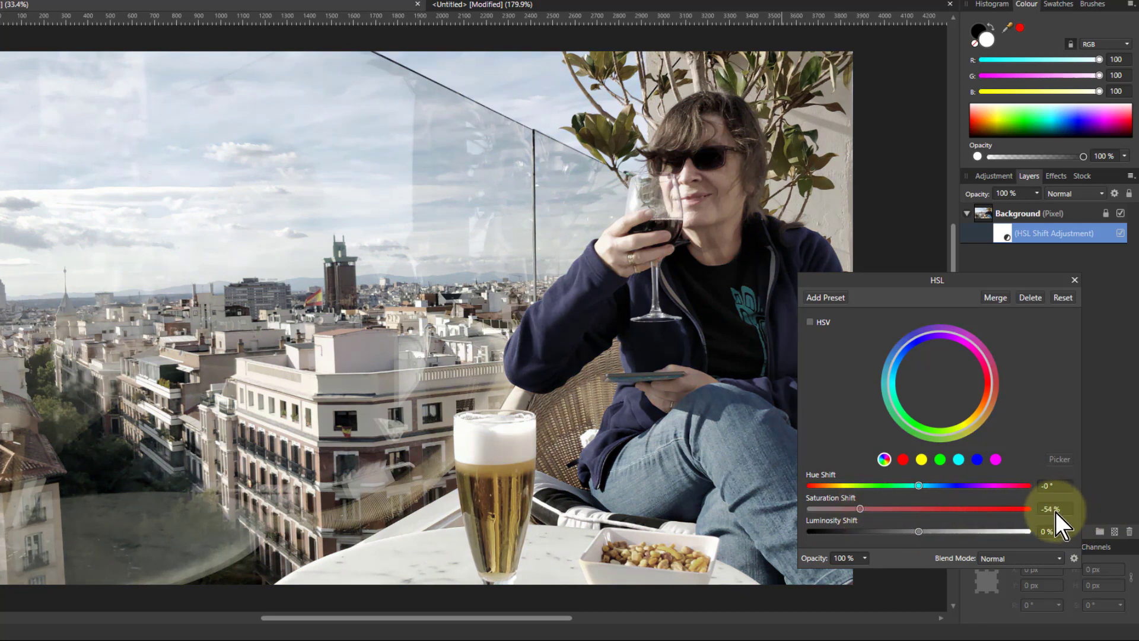
pyautogui.scroll(2, 1055, 511)
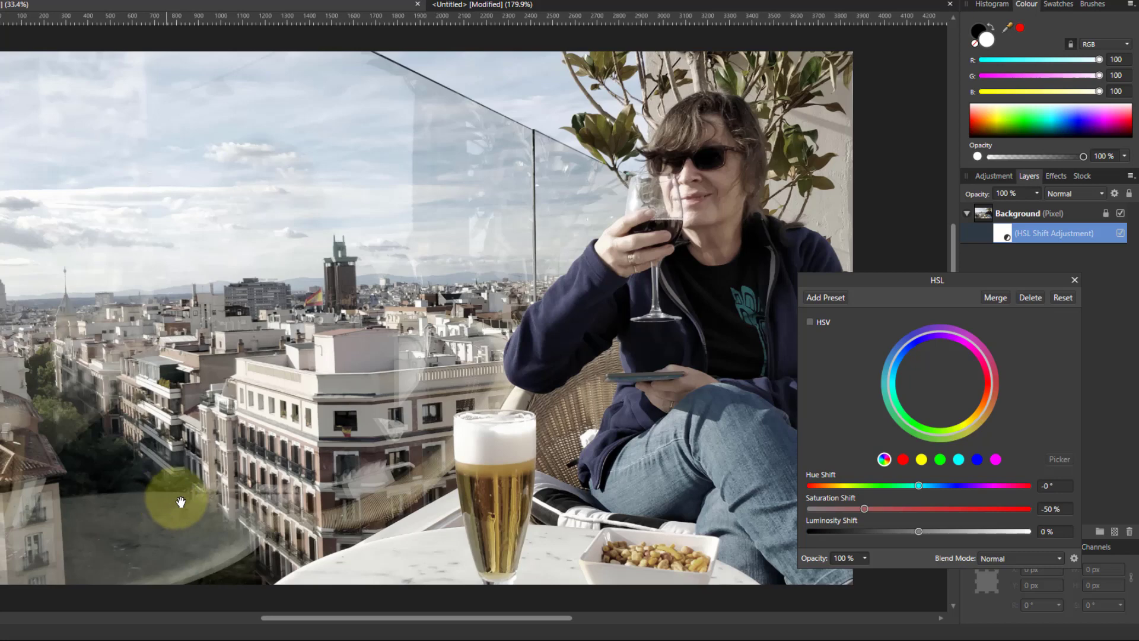
pyautogui.doubleClick(863, 510)
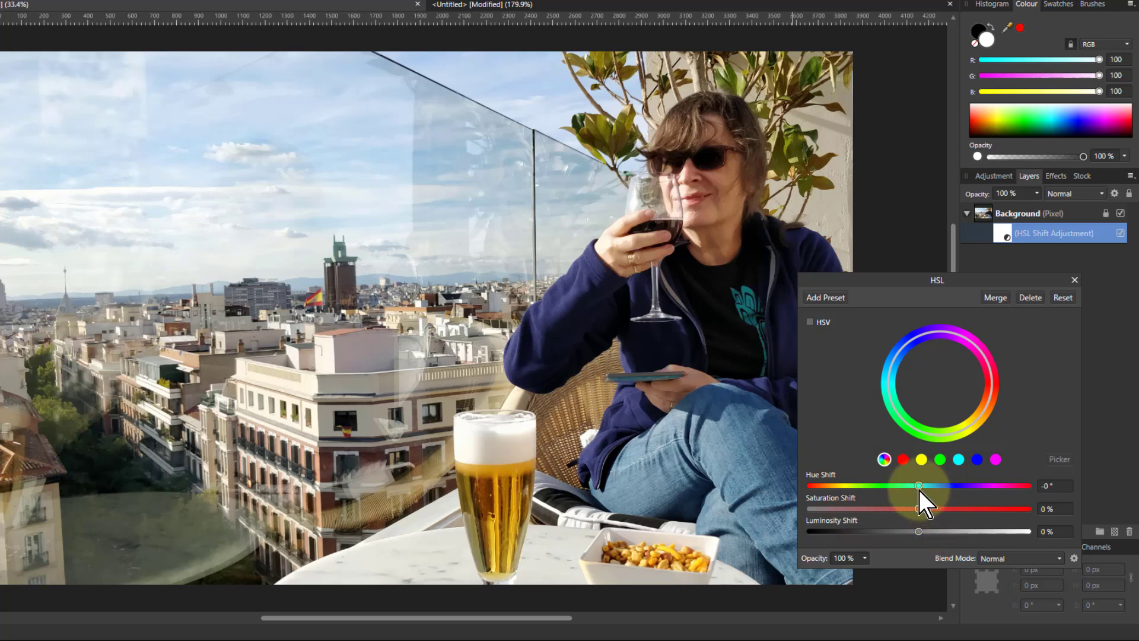
# Set the HSL Shift hue to 60° and saturation to -50%
pyautogui.moveTo(917, 487); pyautogui.dragTo(964, 500)
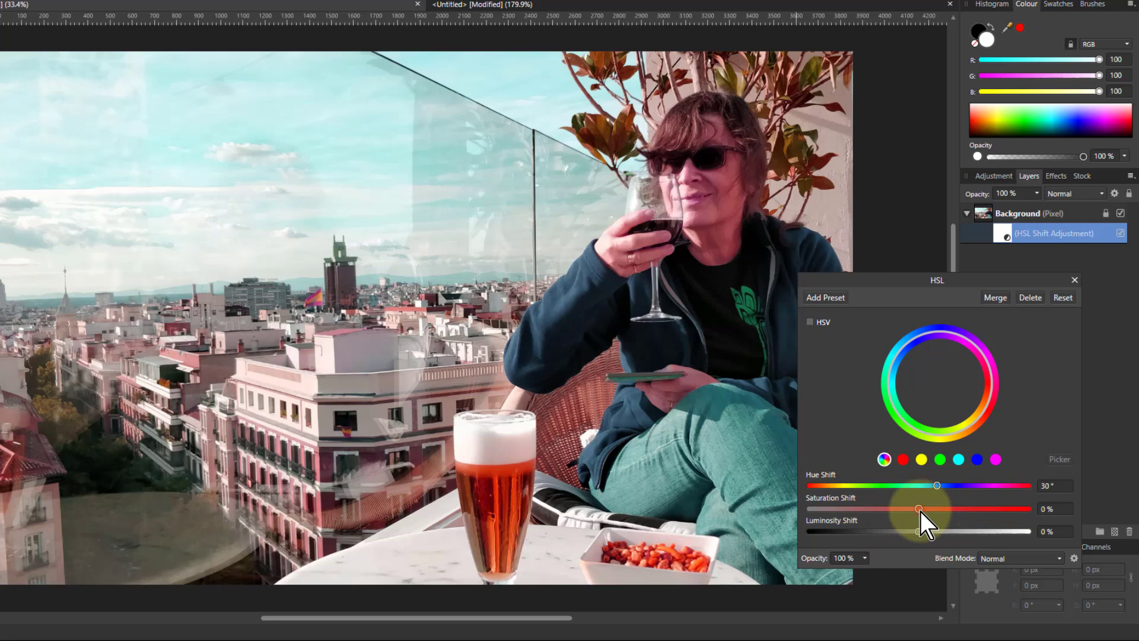
pyautogui.moveTo(920, 511)
pyautogui.mouseDown()
pyautogui.moveTo(881, 511)
pyautogui.moveTo(922, 522)
pyautogui.mouseUp()
pyautogui.click(863, 558)
pyautogui.moveTo(868, 572); pyautogui.dragTo(902, 575)
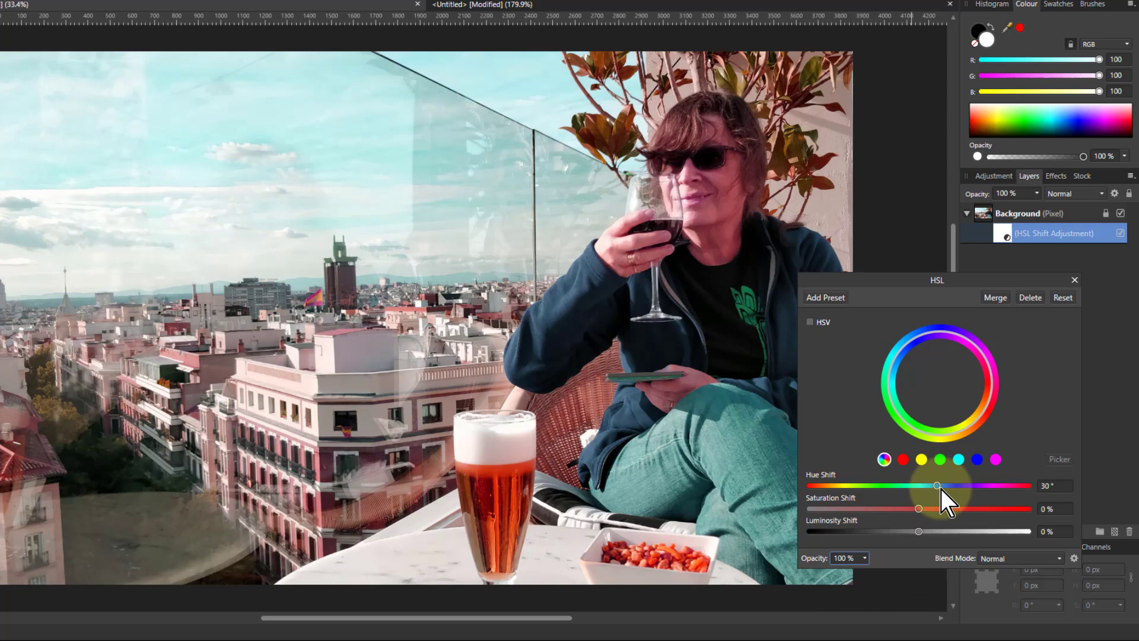
pyautogui.moveTo(940, 489); pyautogui.dragTo(955, 488)
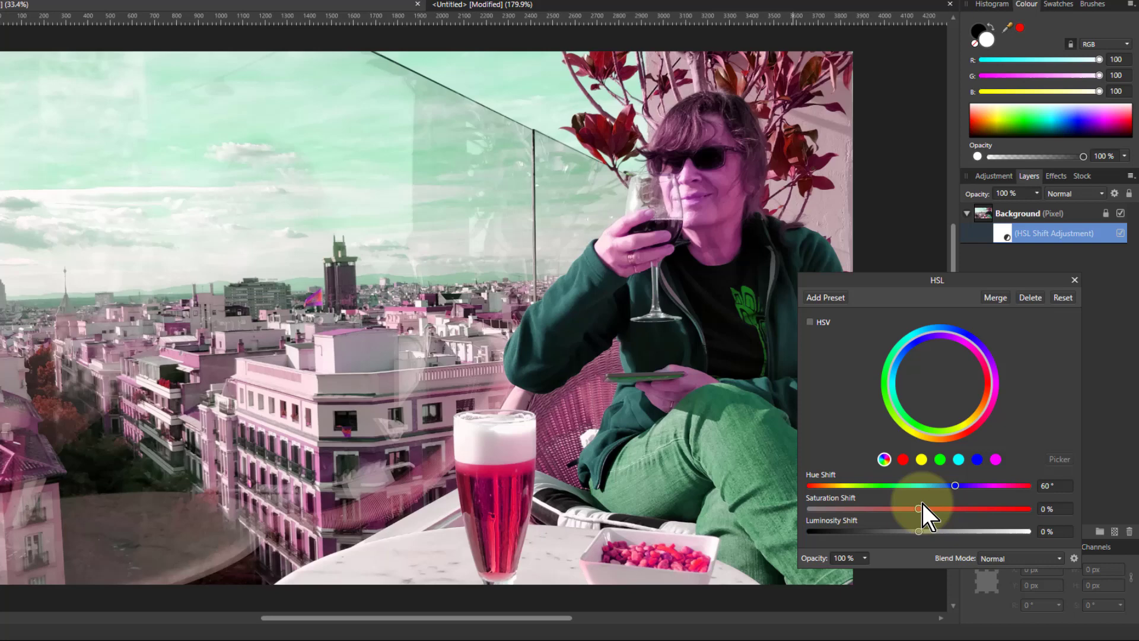
pyautogui.moveTo(919, 509); pyautogui.dragTo(875, 510)
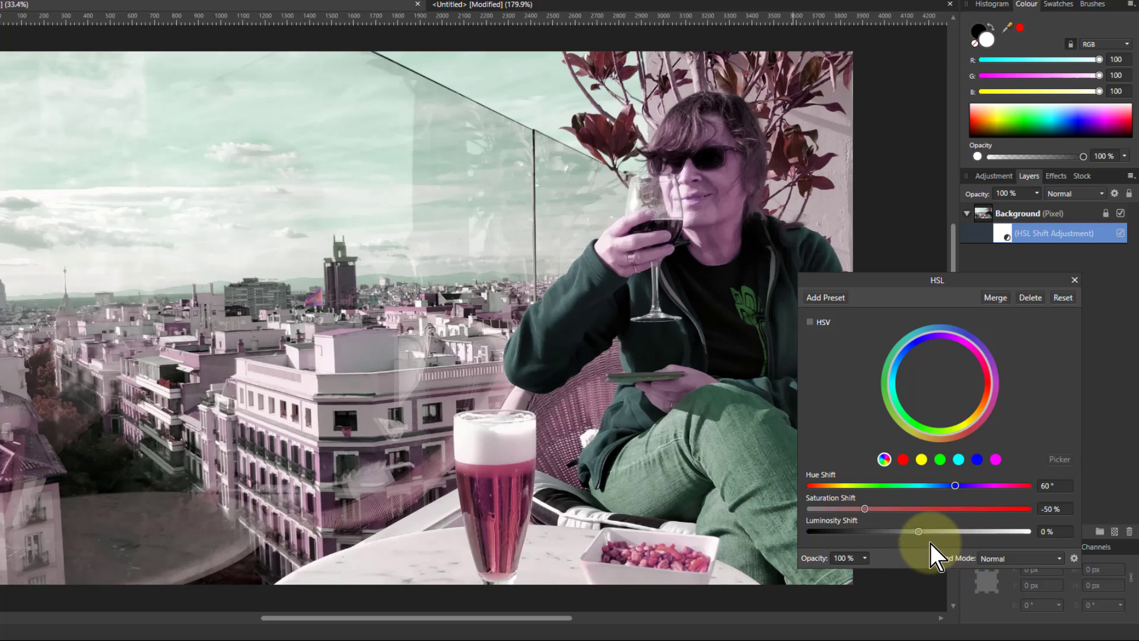
# Brush the HSL effect off the woman's face, hair and the hand holding the glass
pyautogui.moveTo(741, 148)
pyautogui.mouseDown()
pyautogui.moveTo(709, 205)
pyautogui.moveTo(705, 191)
pyautogui.moveTo(741, 183)
pyautogui.moveTo(700, 173)
pyautogui.mouseUp()
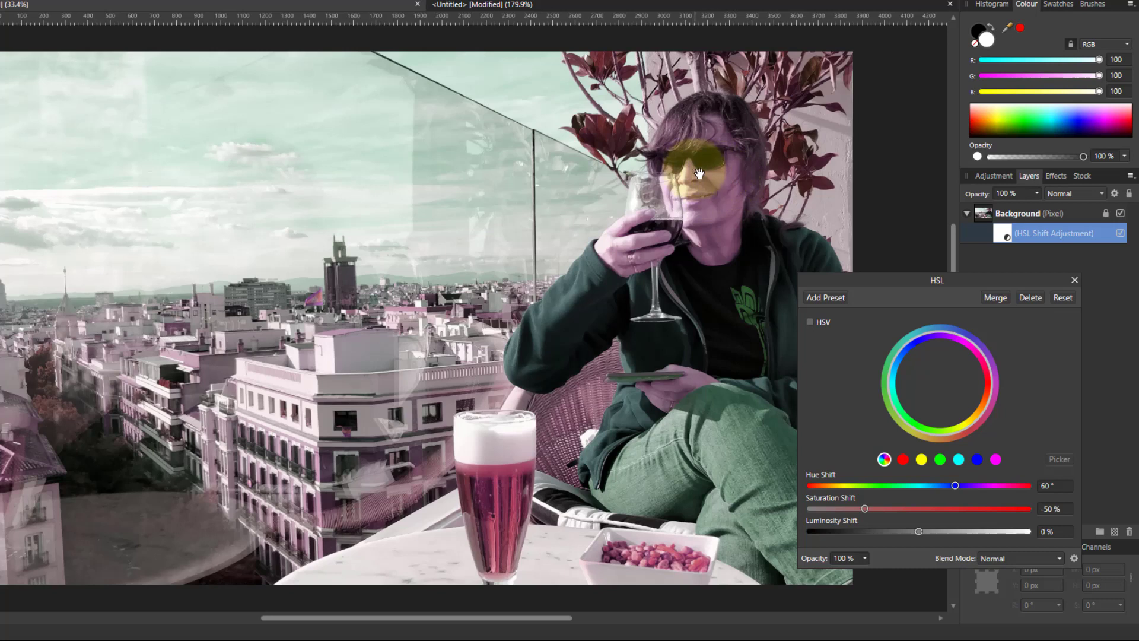
pyautogui.moveTo(699, 173); pyautogui.dragTo(695, 174)
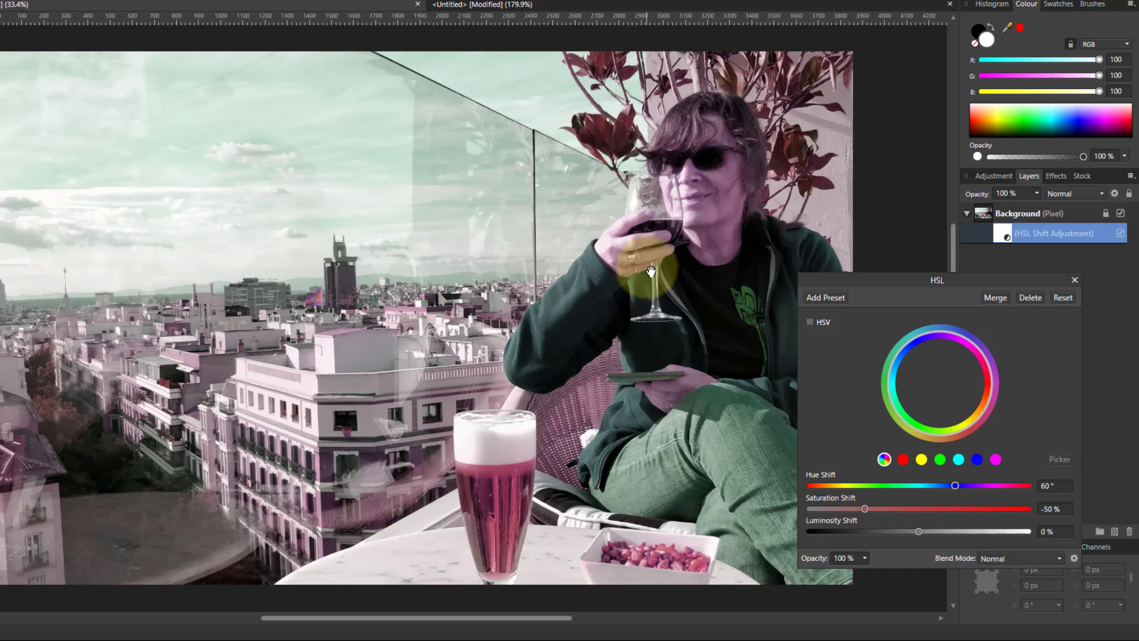
pyautogui.moveTo(651, 271); pyautogui.dragTo(599, 256)
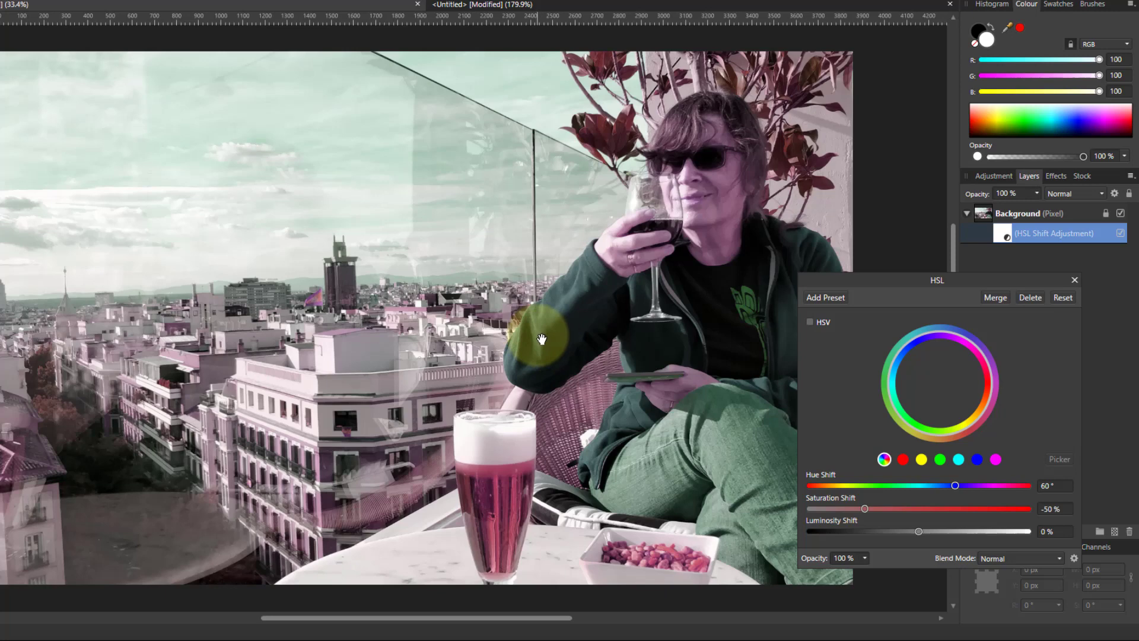
# Reset the HSL values, switch the blend mode to Darken, and drop saturation to -100%
pyautogui.click(1061, 297)
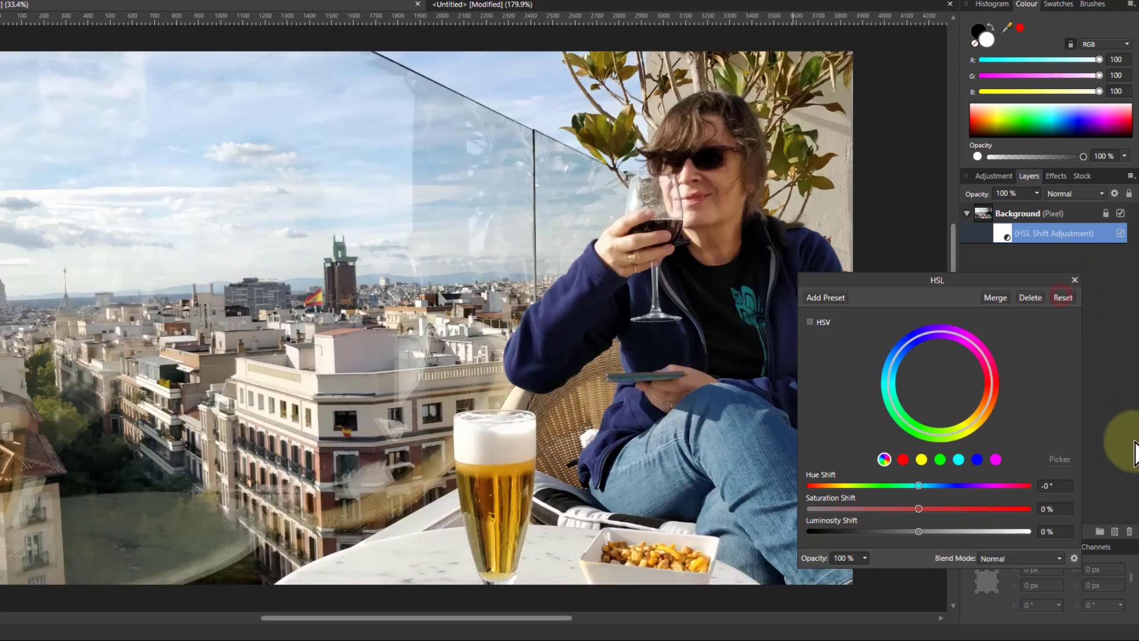
pyautogui.click(998, 558)
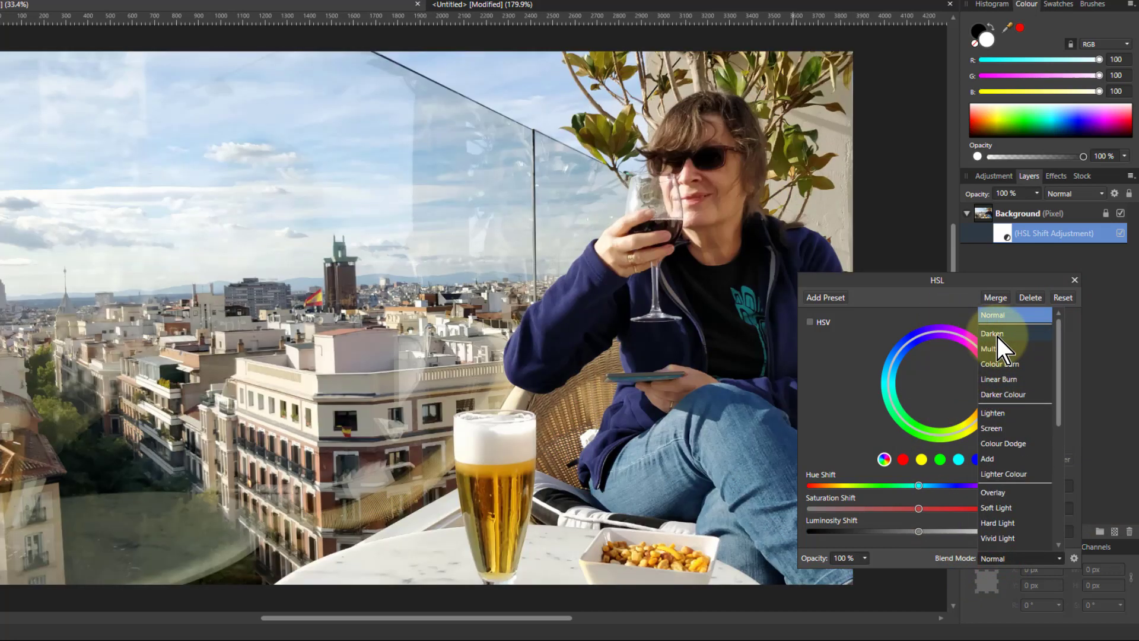
pyautogui.click(996, 335)
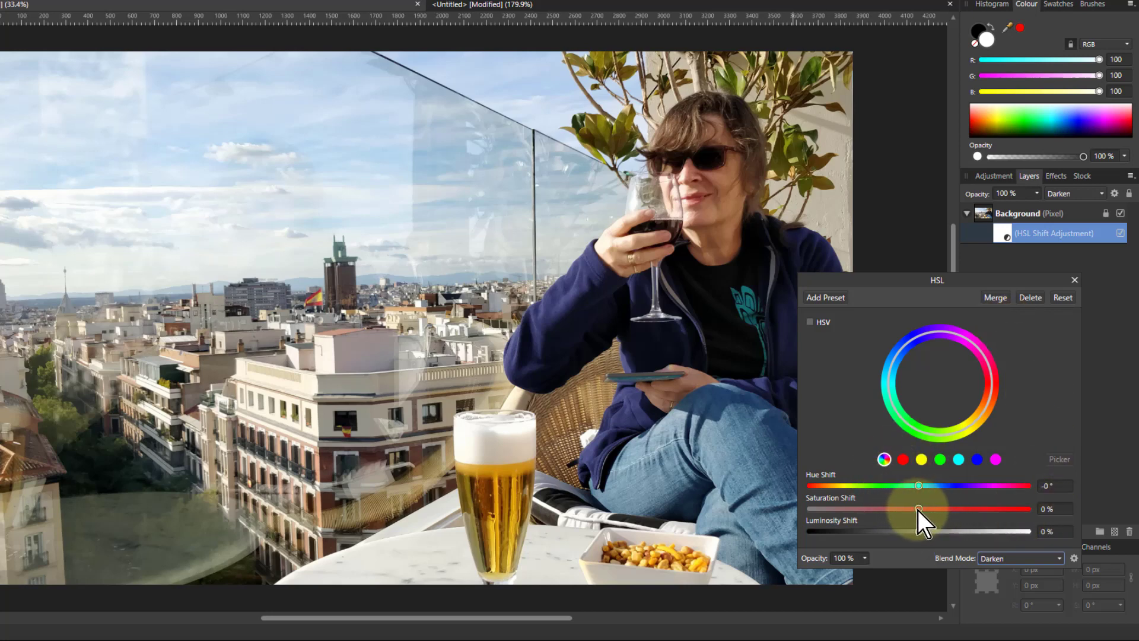
pyautogui.moveTo(917, 510); pyautogui.dragTo(806, 517)
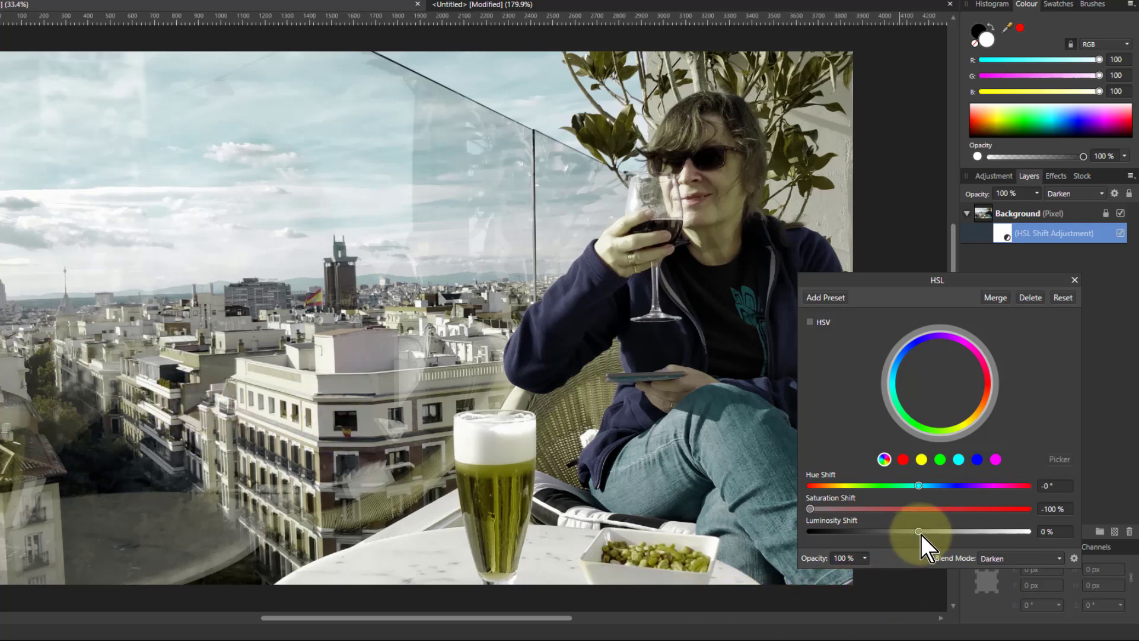
# Lower the HSL Shift luminosity to -20% to dim the greyscale photo
pyautogui.moveTo(920, 534); pyautogui.dragTo(897, 545)
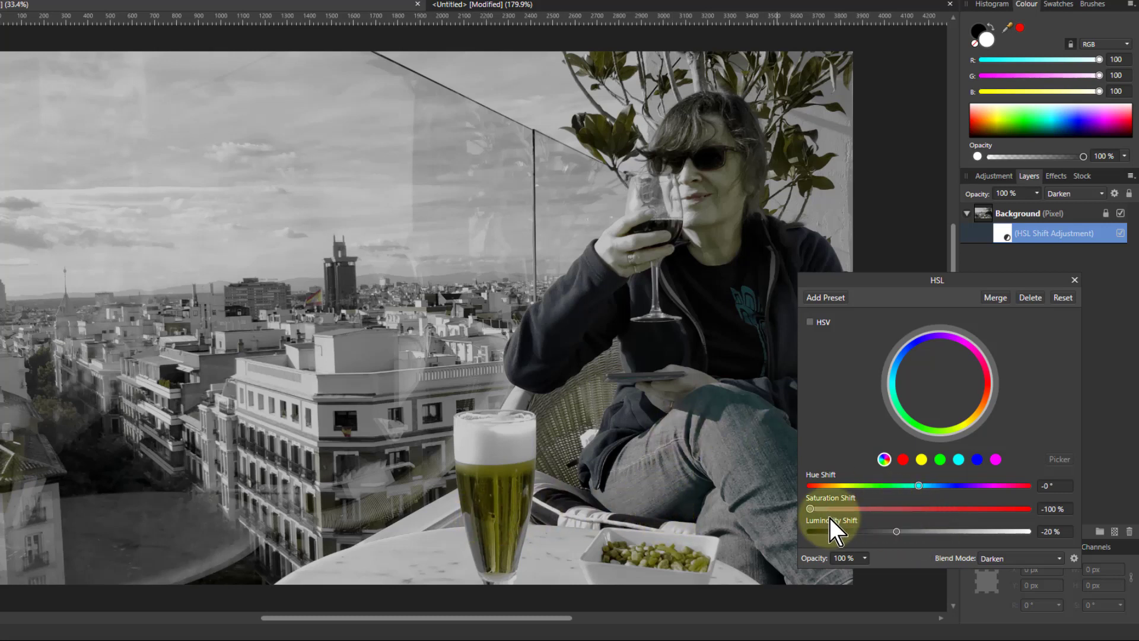
# Reset saturation and luminosity to 0%, raise saturation to 50%, and preview blend modes
pyautogui.doubleClick(810, 508)
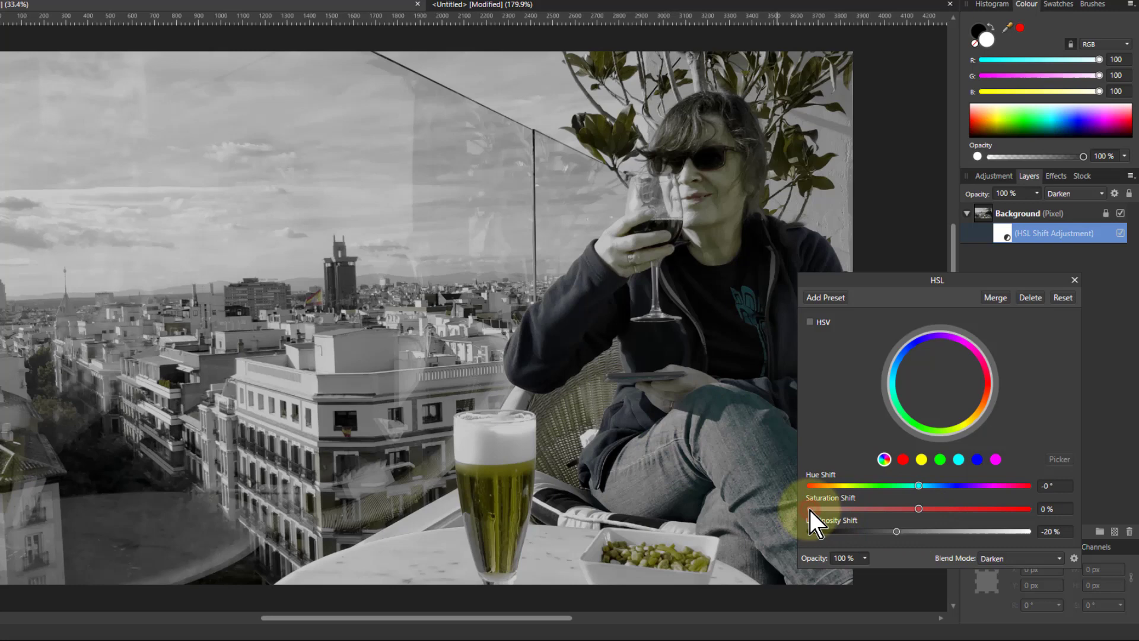
pyautogui.doubleClick(896, 530)
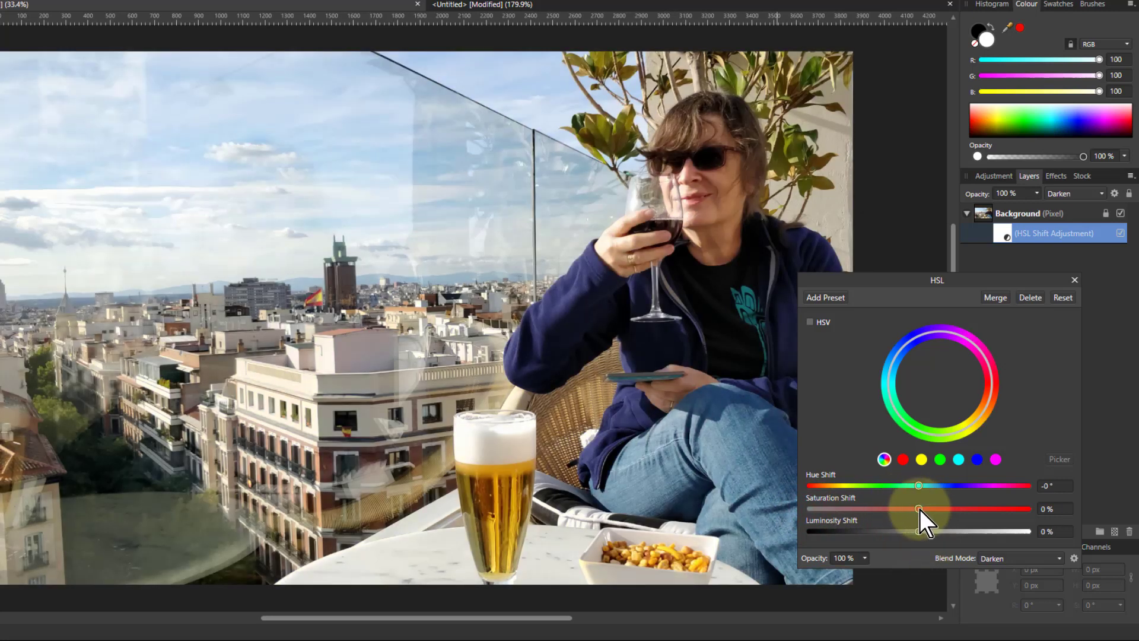
pyautogui.moveTo(919, 509); pyautogui.dragTo(943, 510)
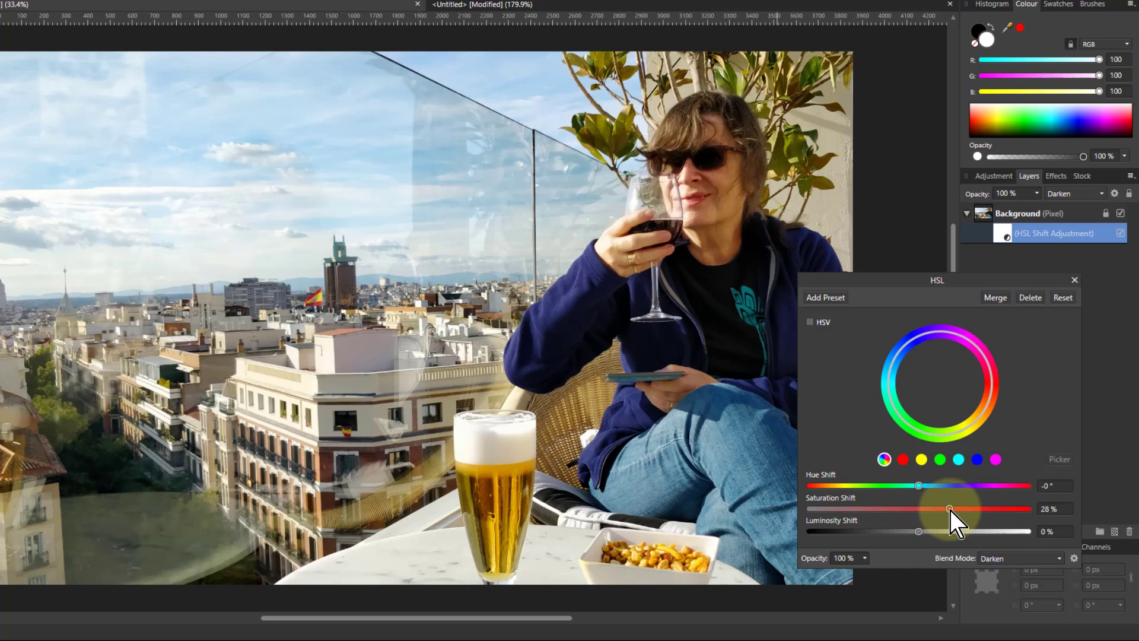
pyautogui.moveTo(960, 510); pyautogui.dragTo(963, 510)
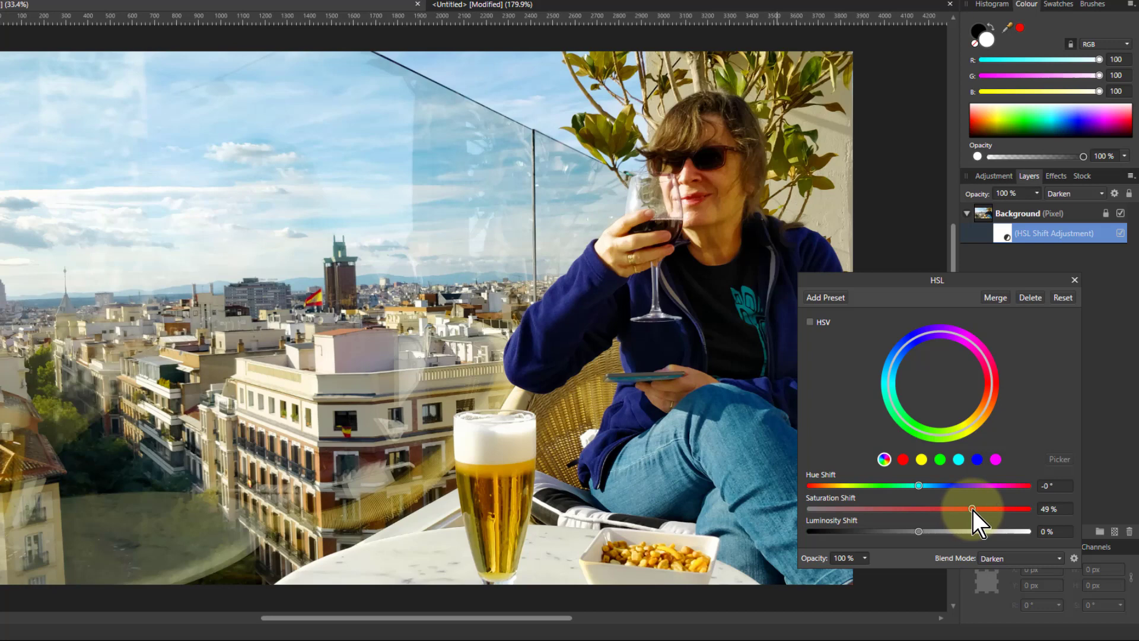
pyautogui.moveTo(973, 510); pyautogui.dragTo(973, 510)
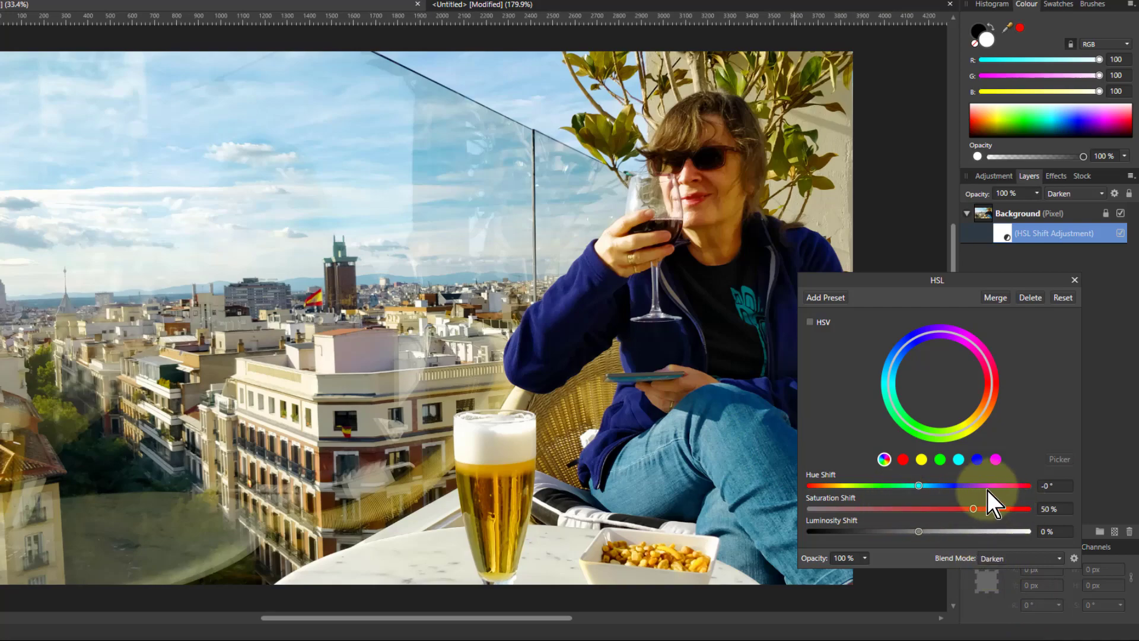
pyautogui.click(999, 557)
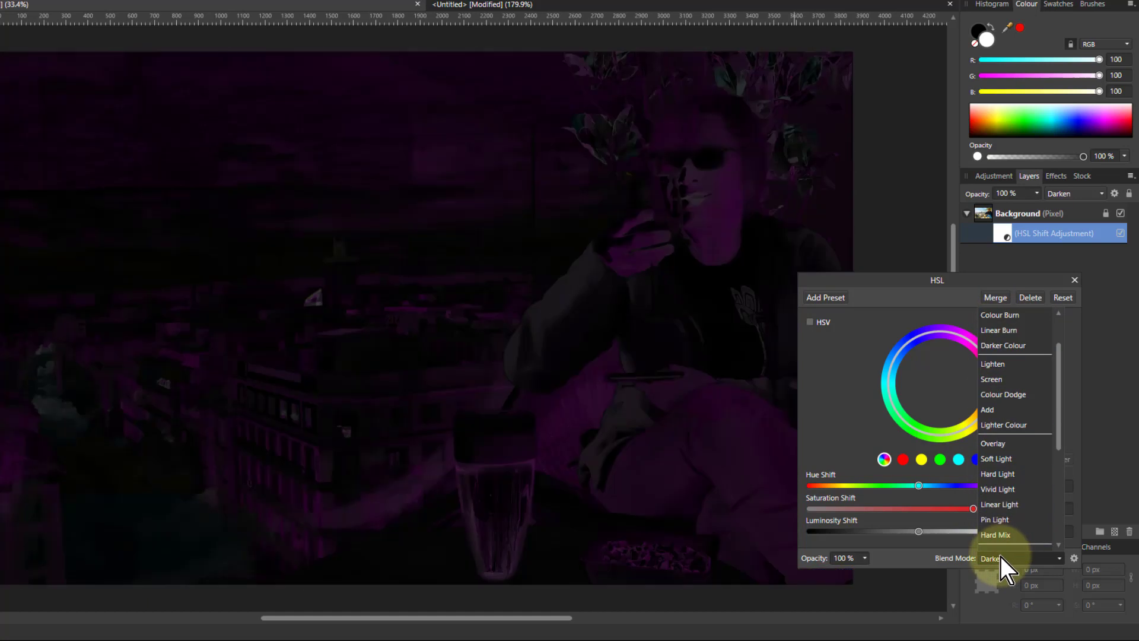
# Keep Darken blending and set hue shift to -20° and luminosity to -20%
pyautogui.click(997, 559)
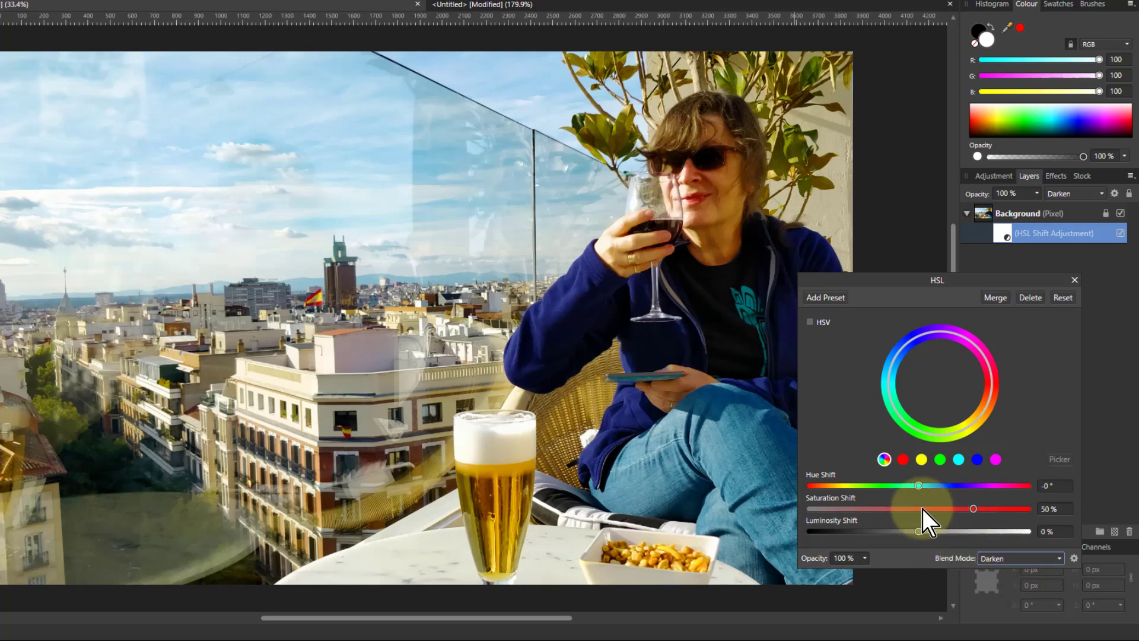
pyautogui.moveTo(917, 488); pyautogui.dragTo(906, 486)
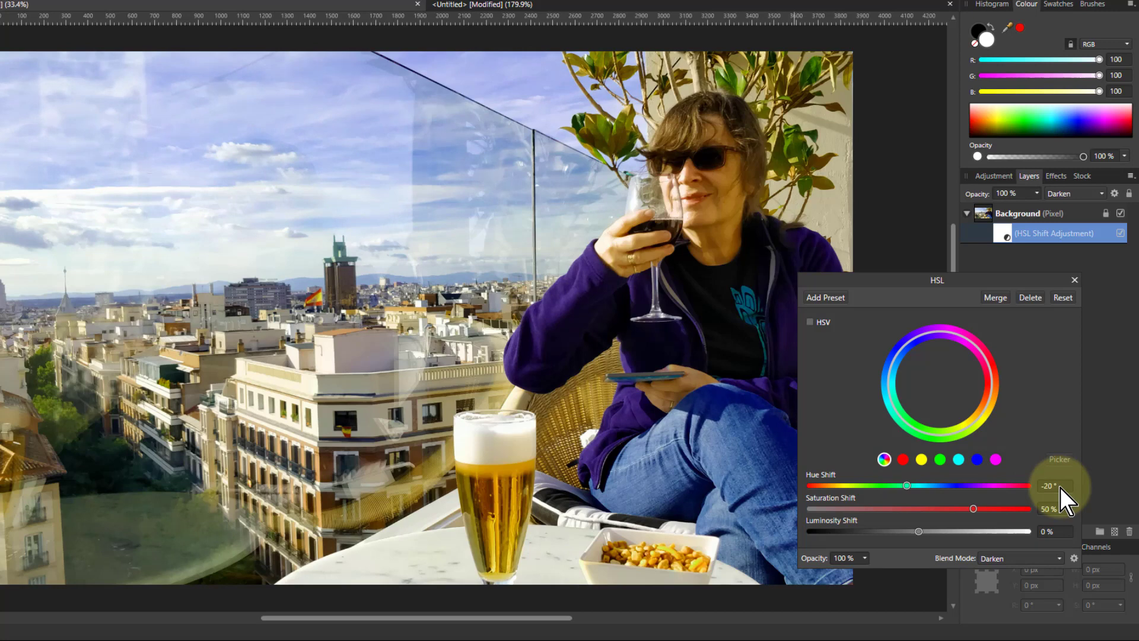
pyautogui.press('Return')
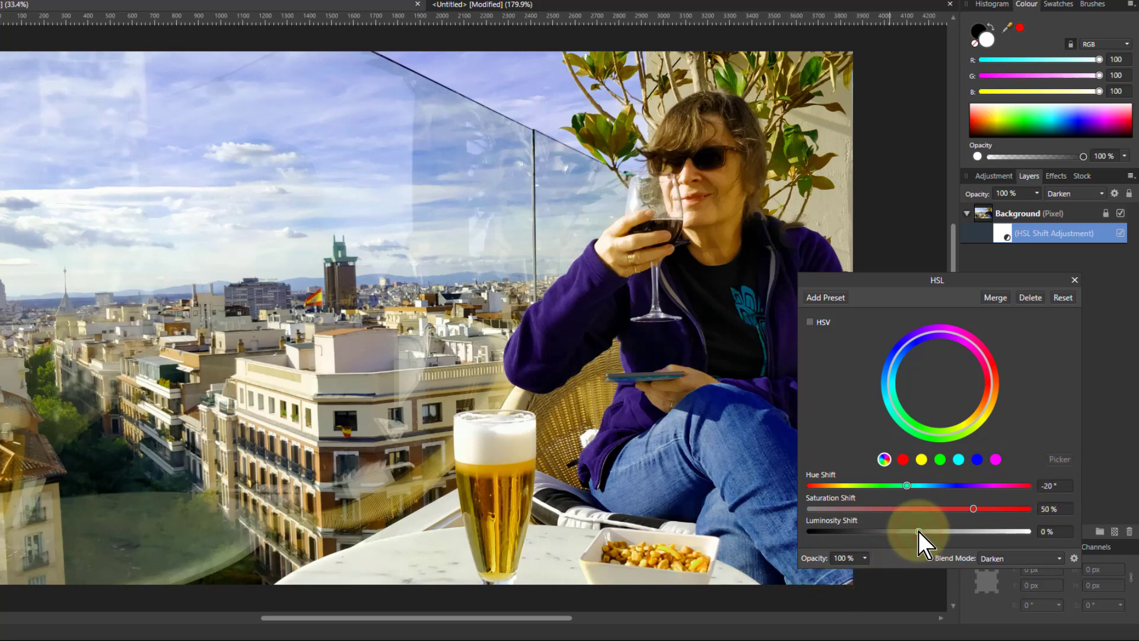
pyautogui.moveTo(918, 532); pyautogui.dragTo(896, 531)
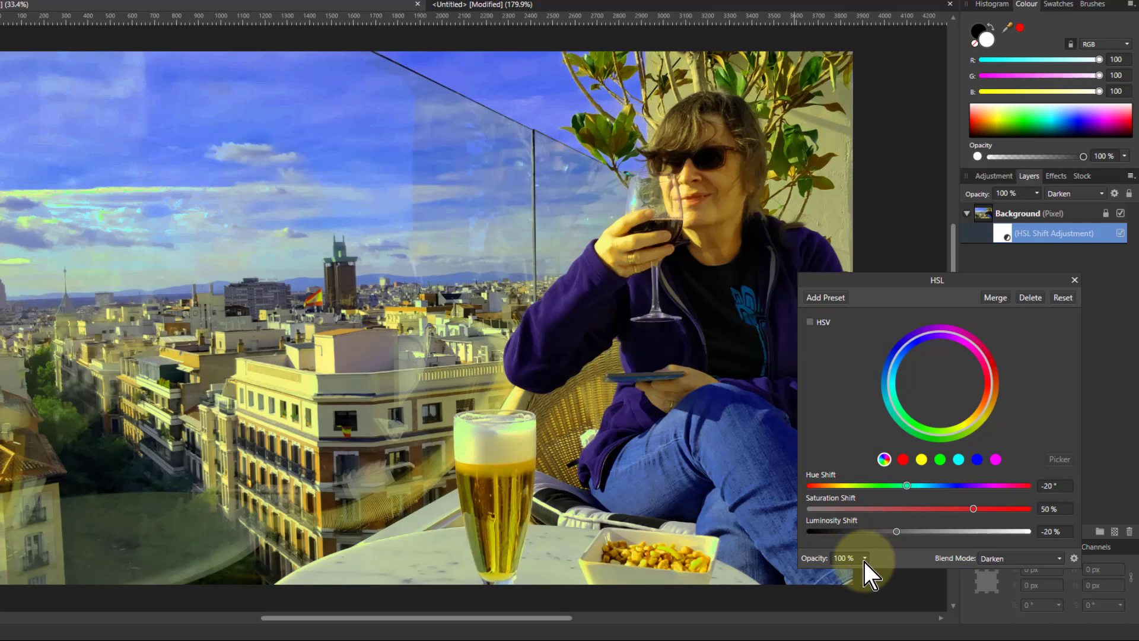
# Try lower opacity and other saturation amounts before settling back at 100% opacity
pyautogui.moveTo(864, 561); pyautogui.dragTo(863, 568)
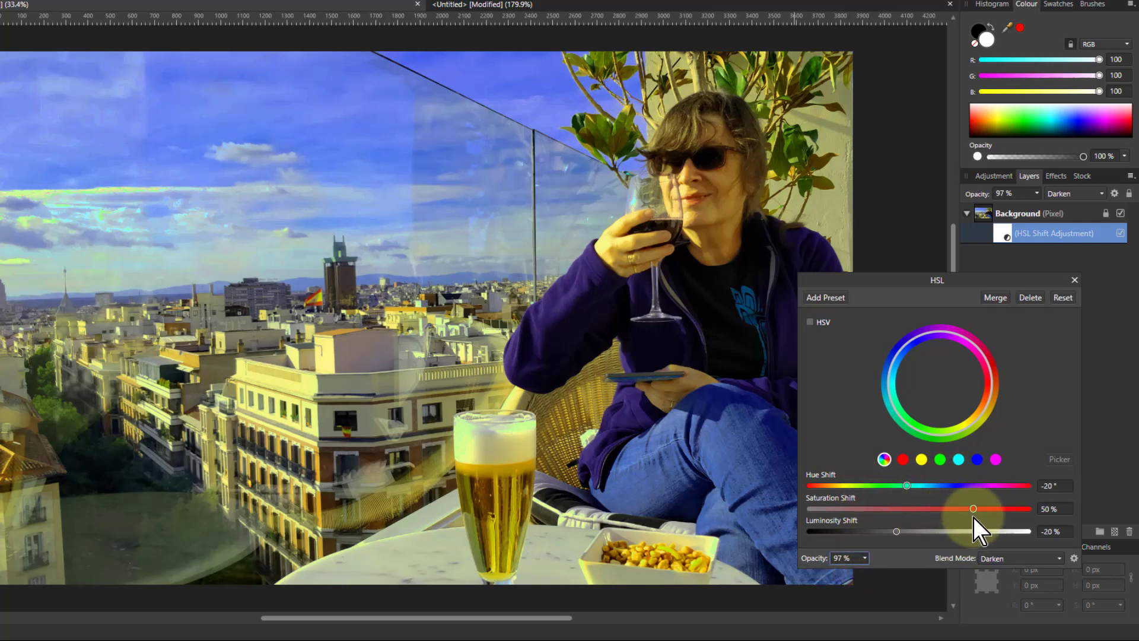
pyautogui.moveTo(971, 511)
pyautogui.mouseDown()
pyautogui.moveTo(948, 512)
pyautogui.moveTo(978, 512)
pyautogui.mouseUp()
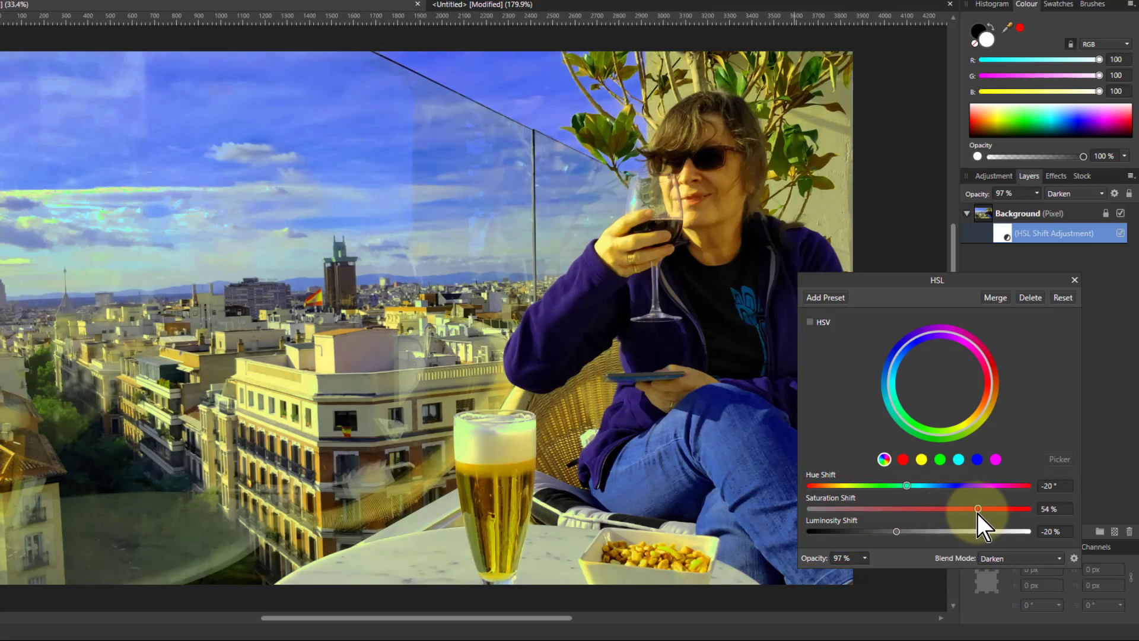
pyautogui.click(864, 558)
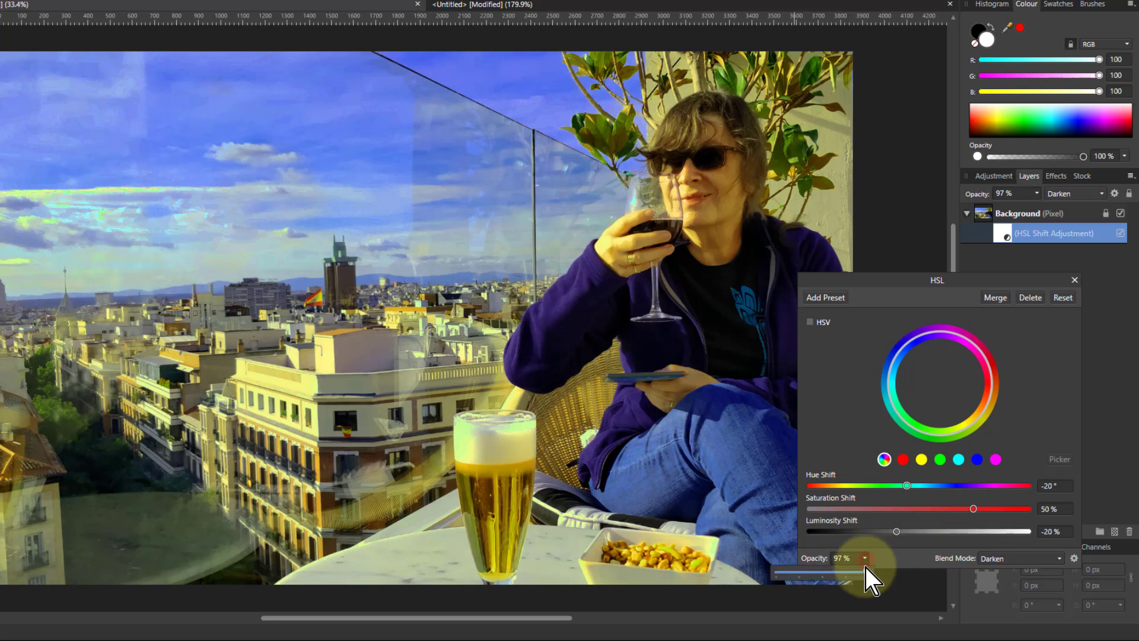
pyautogui.moveTo(856, 576); pyautogui.dragTo(913, 566)
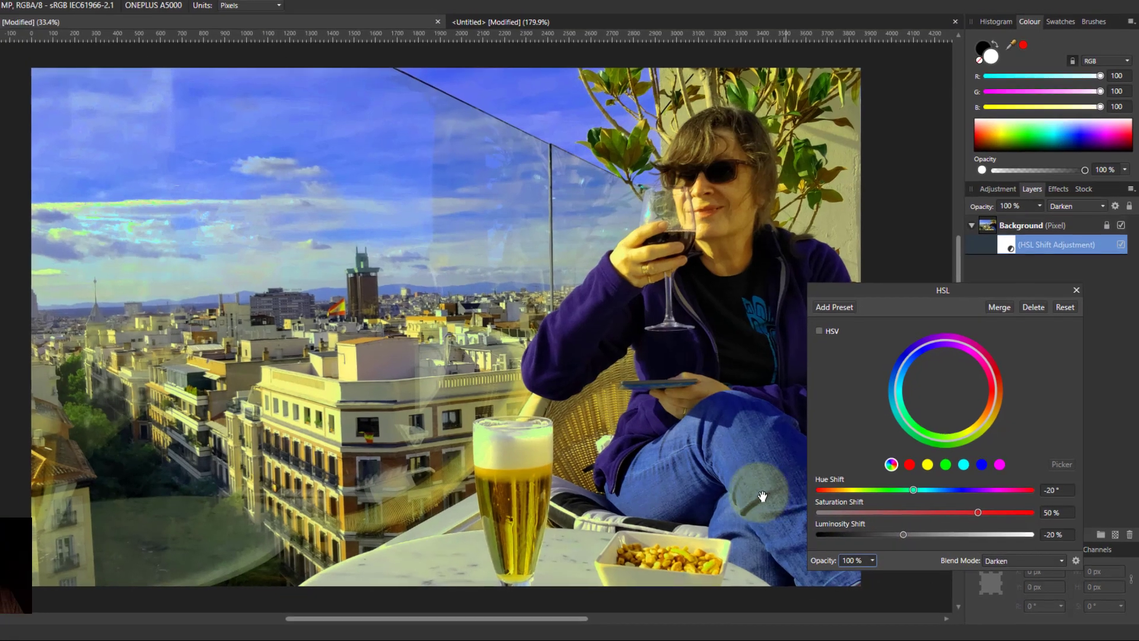